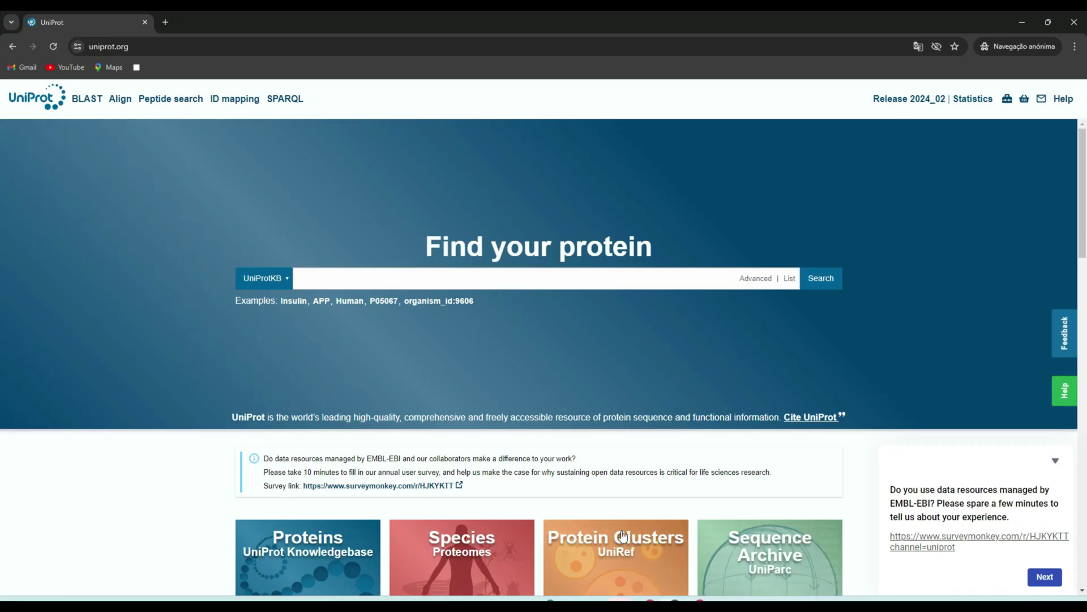
# - Search UniProtKB for p53
pyautogui.click(482, 281)
pyautogui.write('p53')
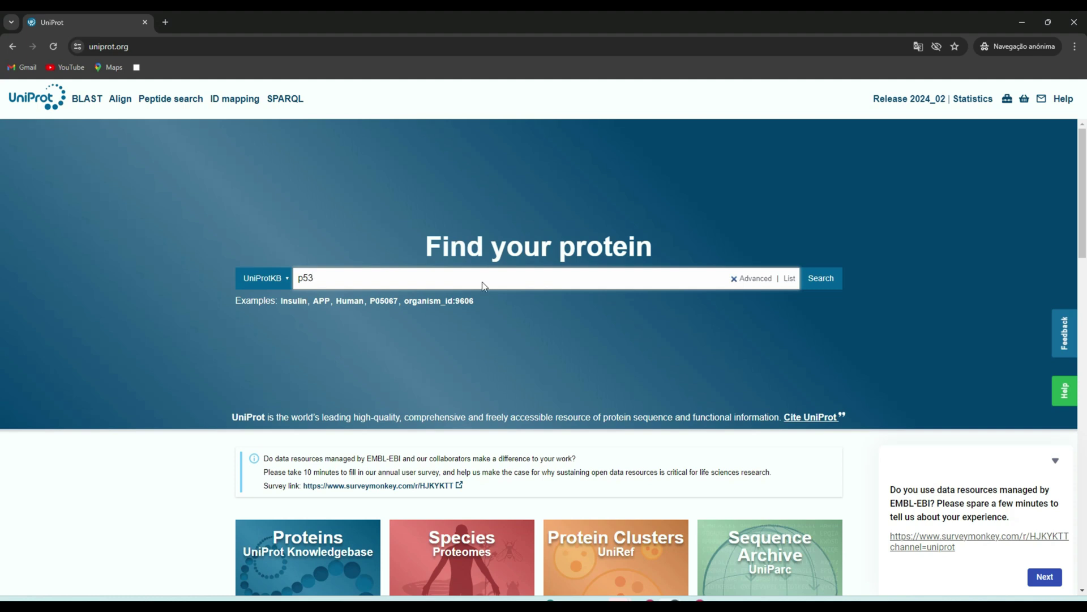
pyautogui.press('Return')
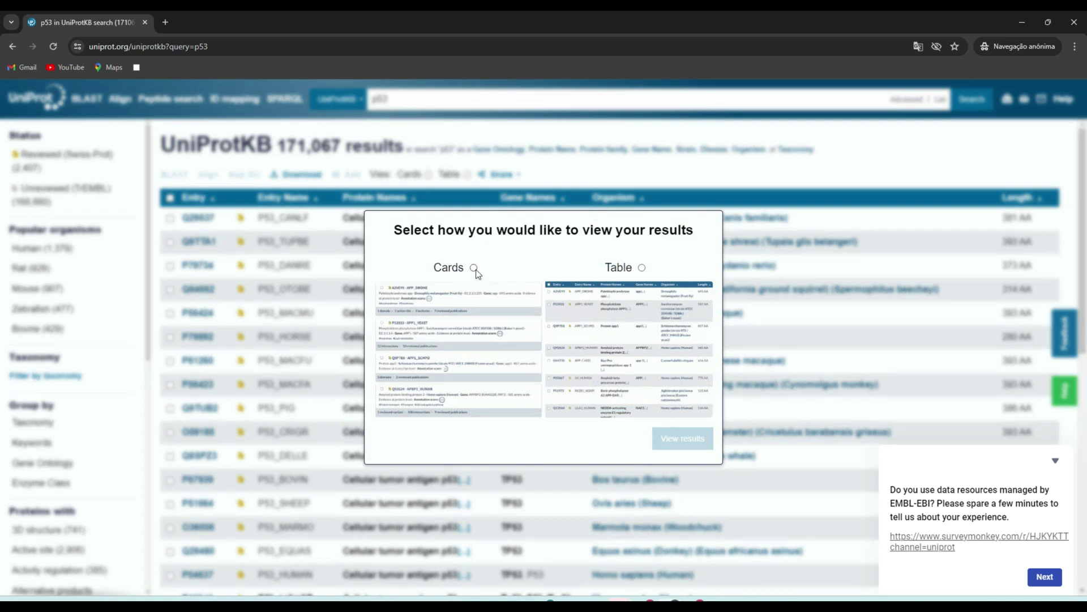
# - Show the 171,067 p53 results in the Cards layout instead of the table
pyautogui.click(641, 268)
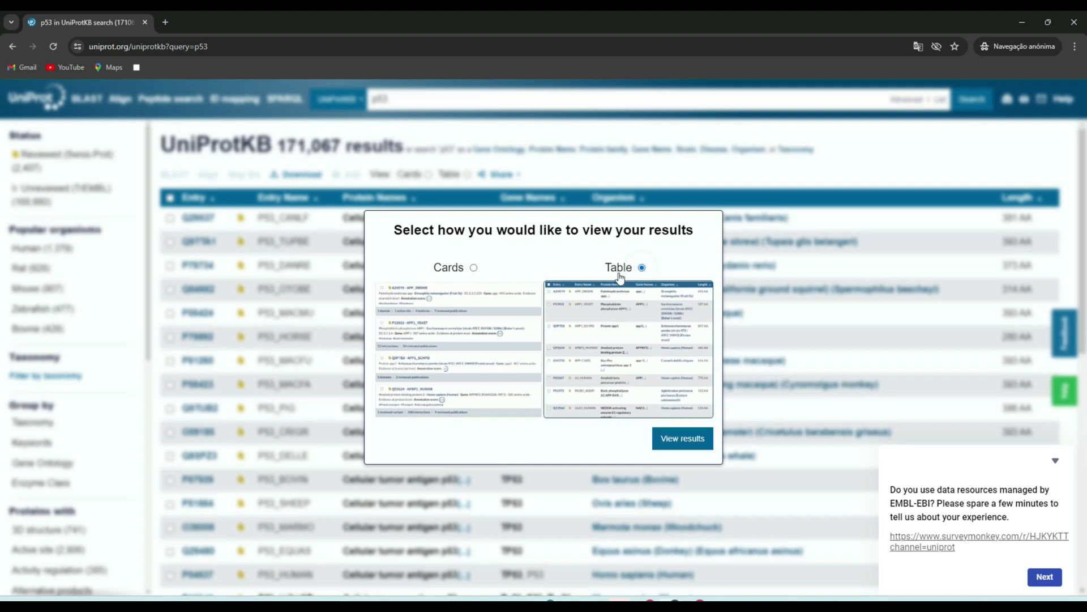
pyautogui.click(474, 268)
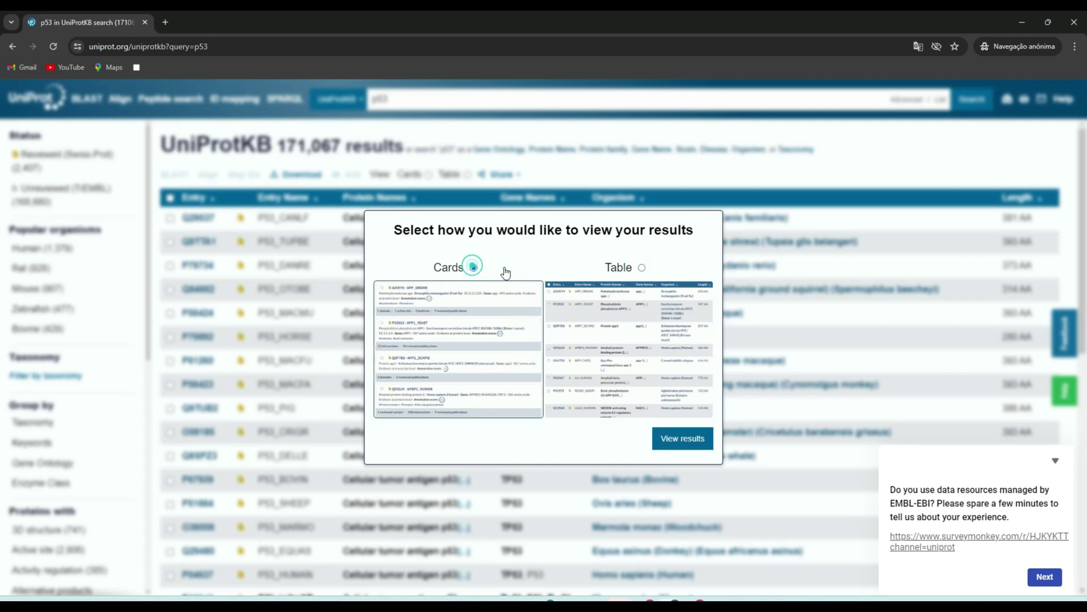
pyautogui.click(667, 440)
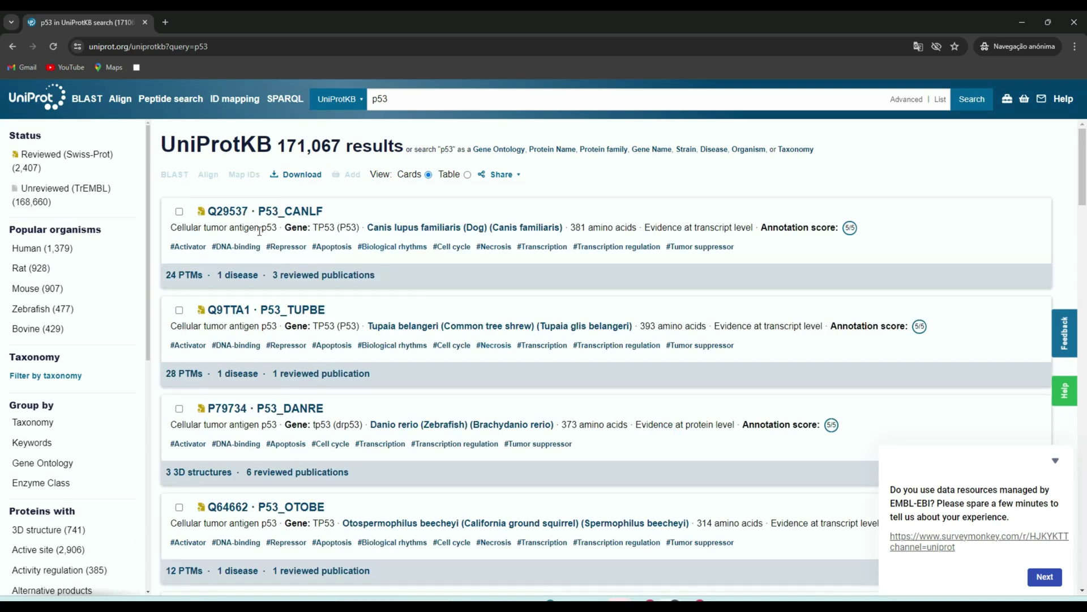
# - Refine the query to 'p53 human', giving 27,222 results led by P04637 · P53_HUMAN
pyautogui.moveTo(206, 230); pyautogui.dragTo(279, 232)
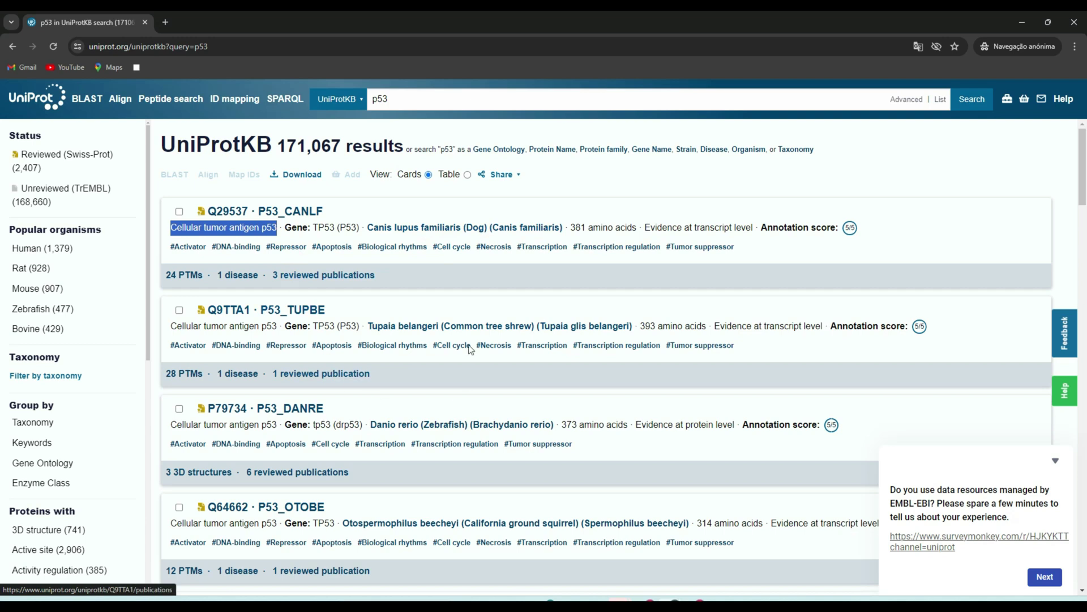
pyautogui.click(481, 97)
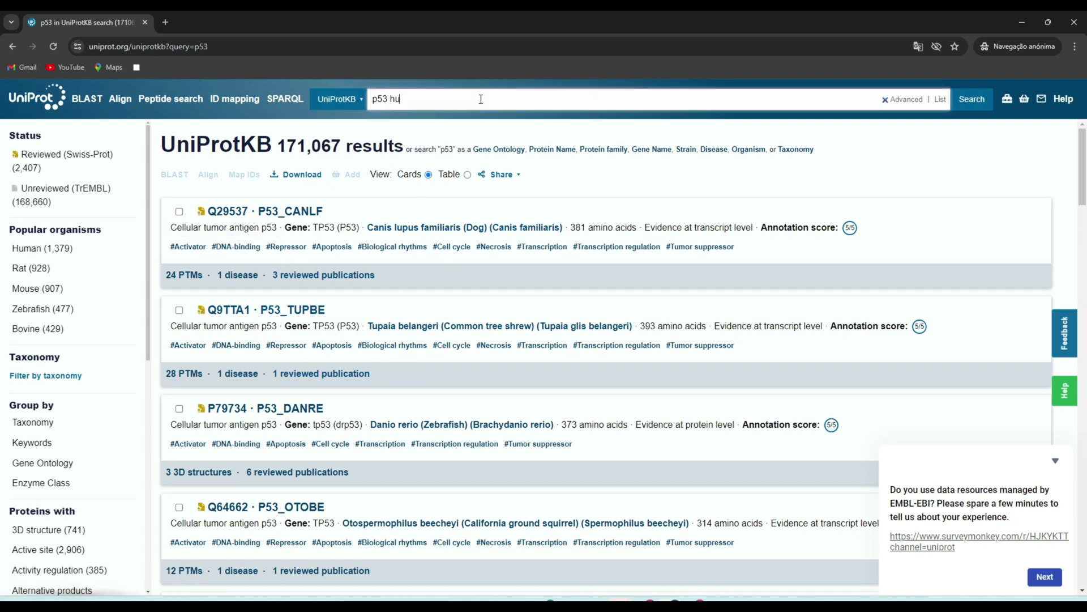
pyautogui.press('Return')
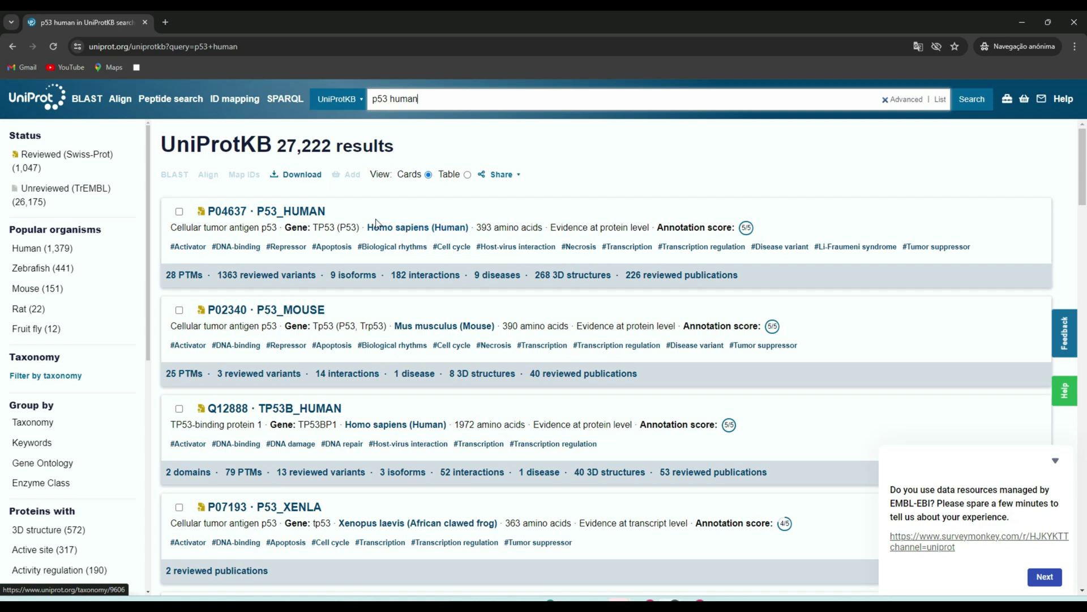
# - Open the P04637 · P53_HUMAN entry and jump to its 393-residue canonical sequence
pyautogui.click(259, 217)
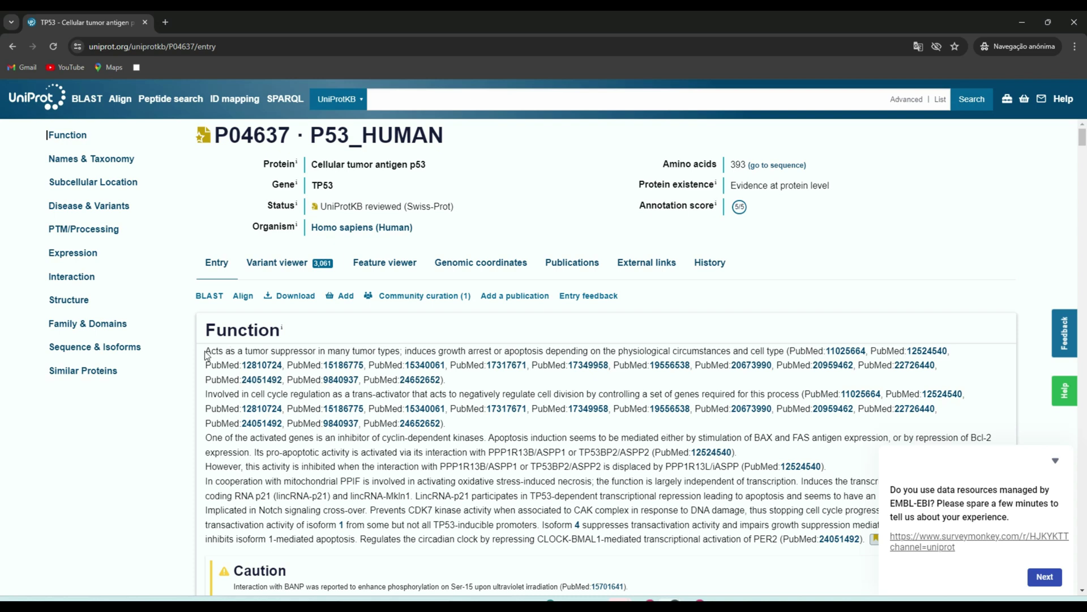
pyautogui.moveTo(208, 352); pyautogui.dragTo(240, 333)
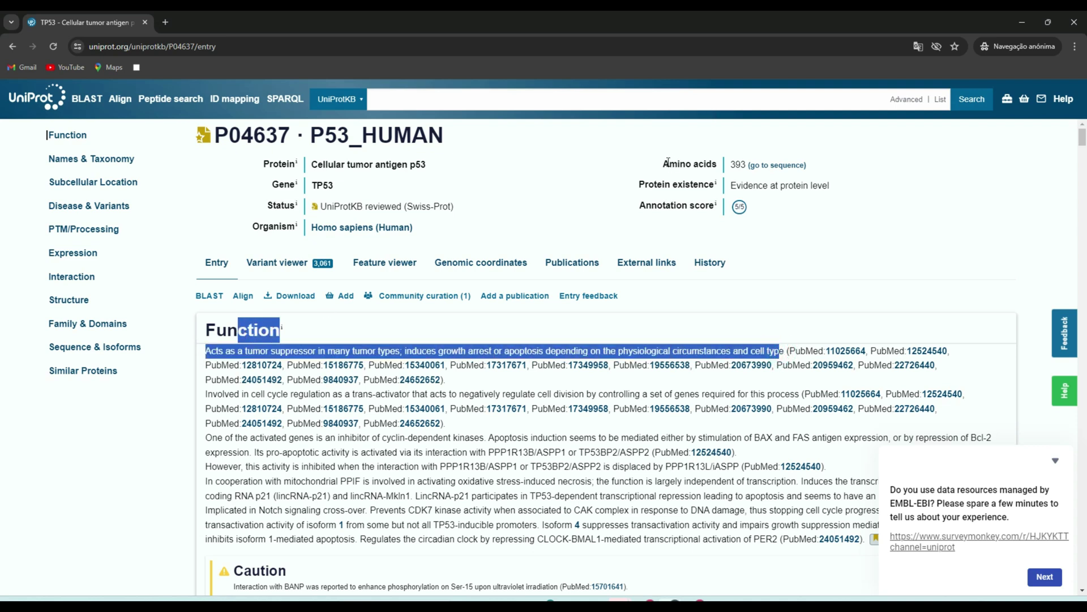
pyautogui.moveTo(668, 162); pyautogui.dragTo(743, 164)
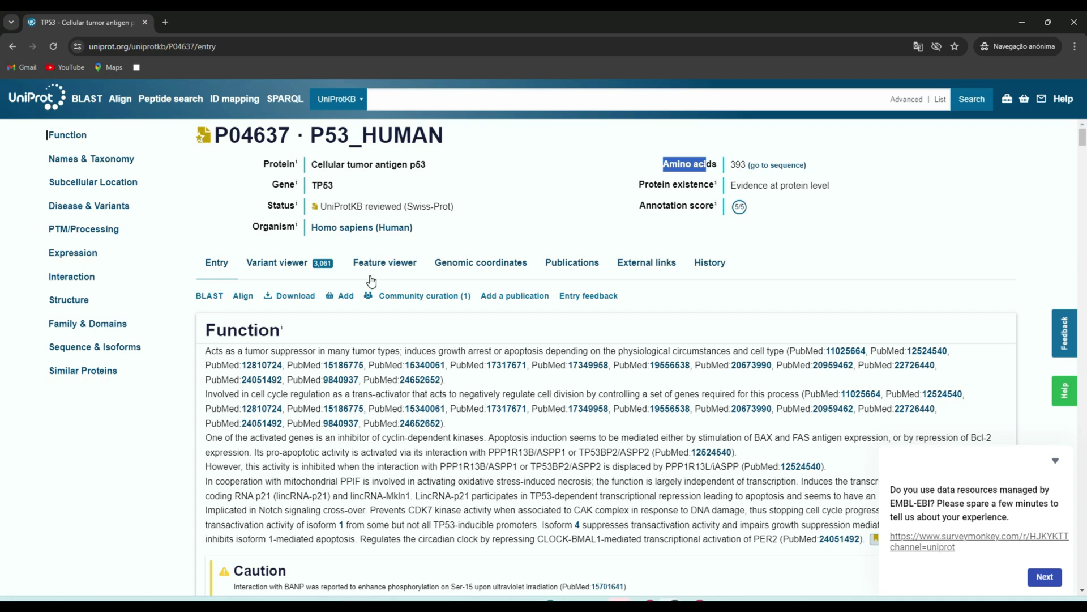
pyautogui.click(774, 164)
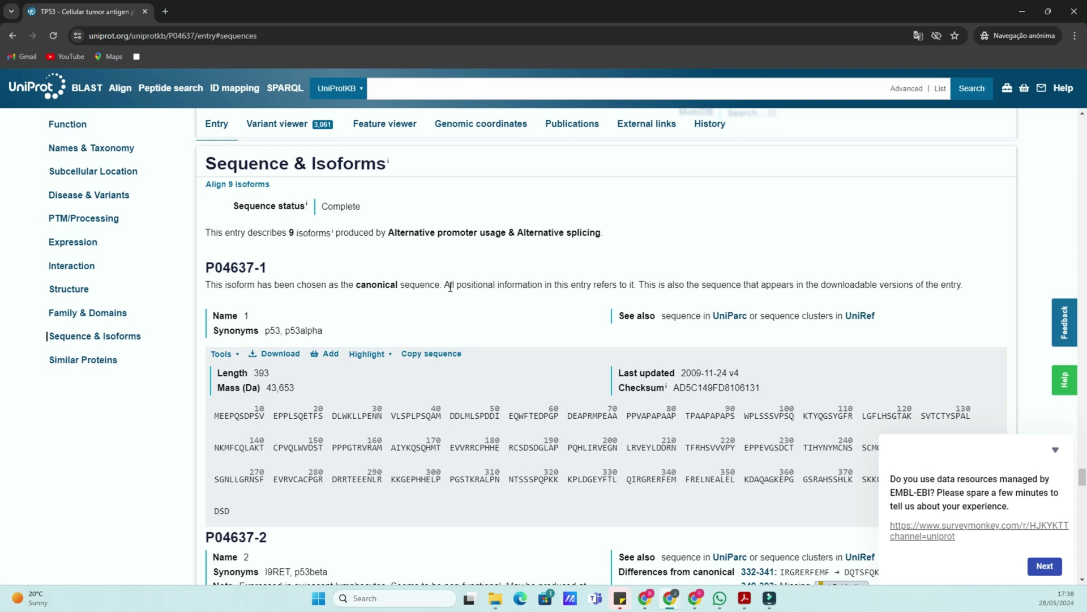
# - Scroll through the P53_HUMAN isoform list, then back up to the Structure section's 3D model and PDB table
pyautogui.scroll(-1, 450, 287)
pyautogui.scroll(-1, 451, 292)
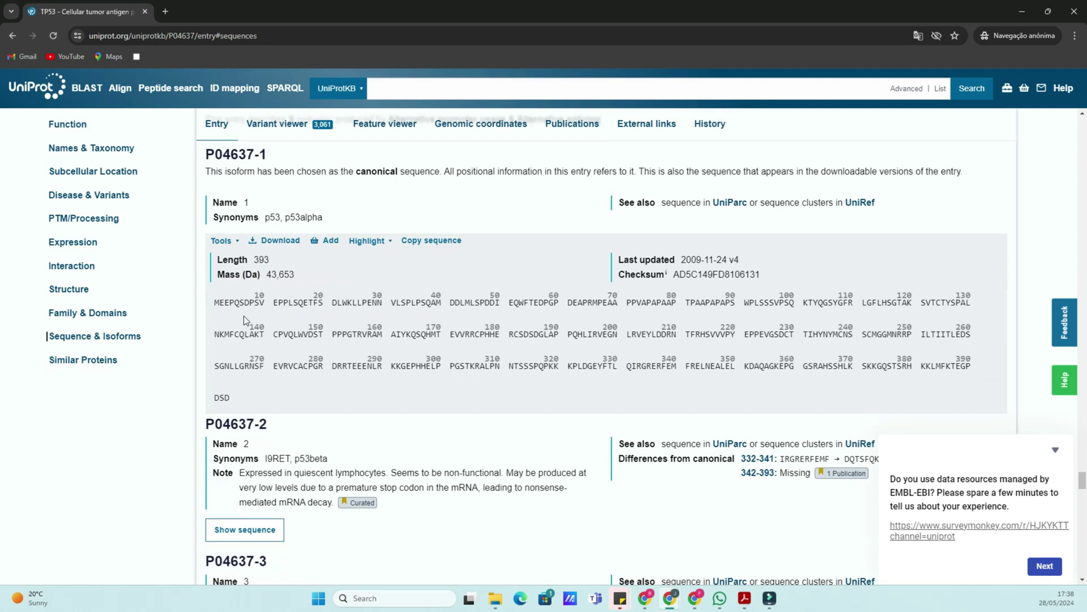
pyautogui.scroll(-4, 249, 323)
pyautogui.scroll(-4, 274, 333)
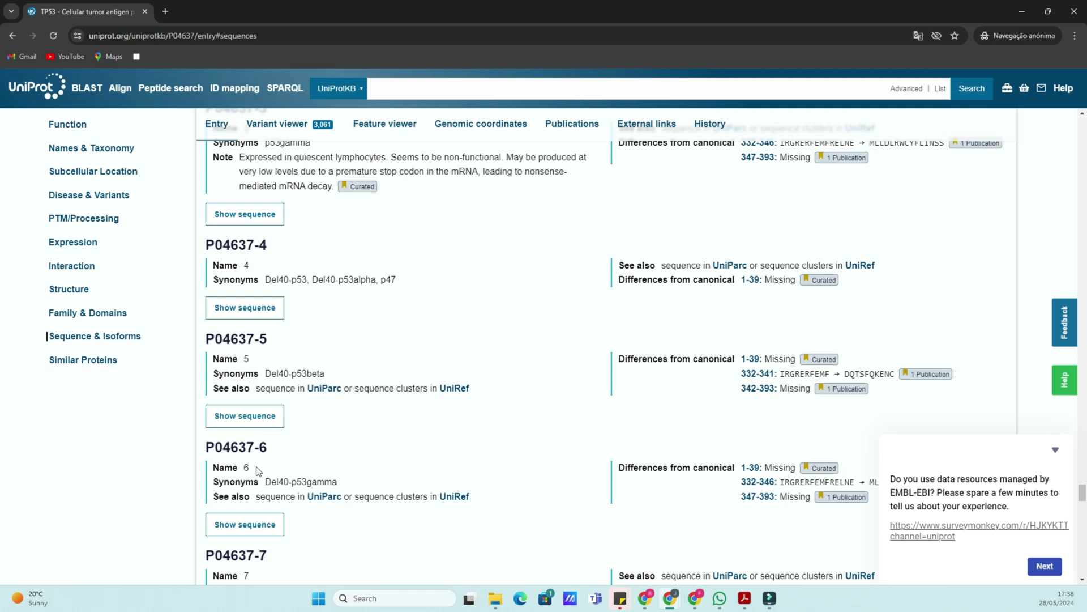
pyautogui.scroll(-2, 276, 435)
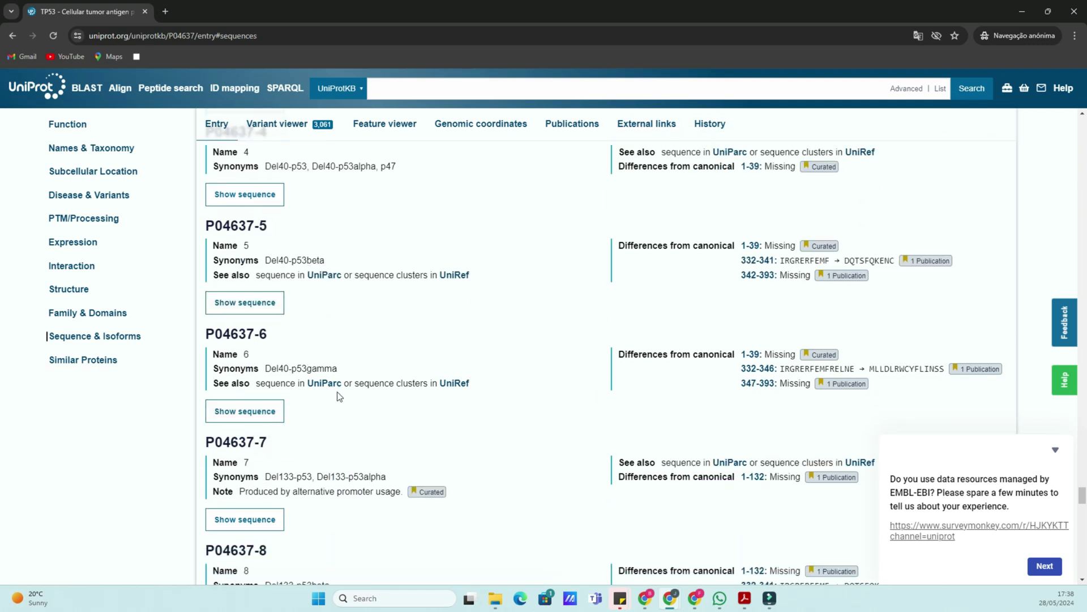
pyautogui.scroll(20, 340, 396)
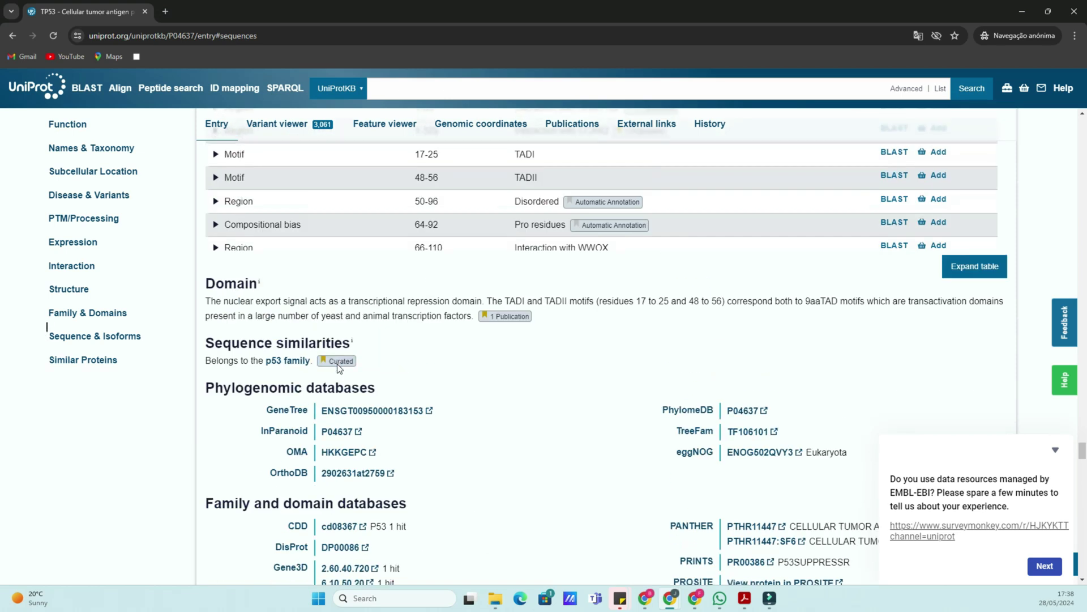
pyautogui.scroll(10, 339, 367)
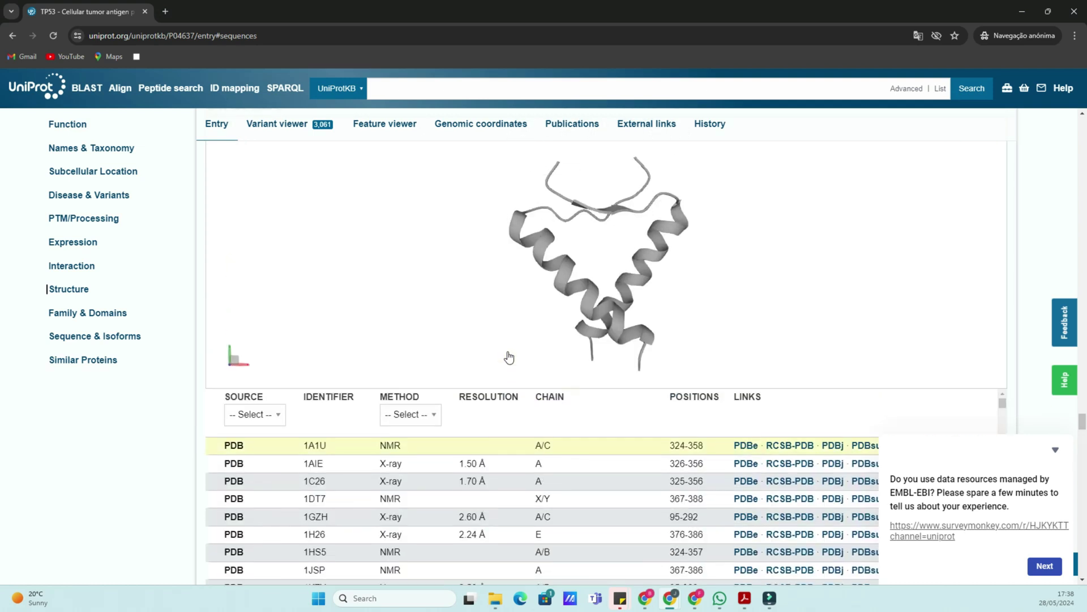
# - Rotate the P04637 3D structure model in the Structure viewer
pyautogui.scroll(-3, 502, 296)
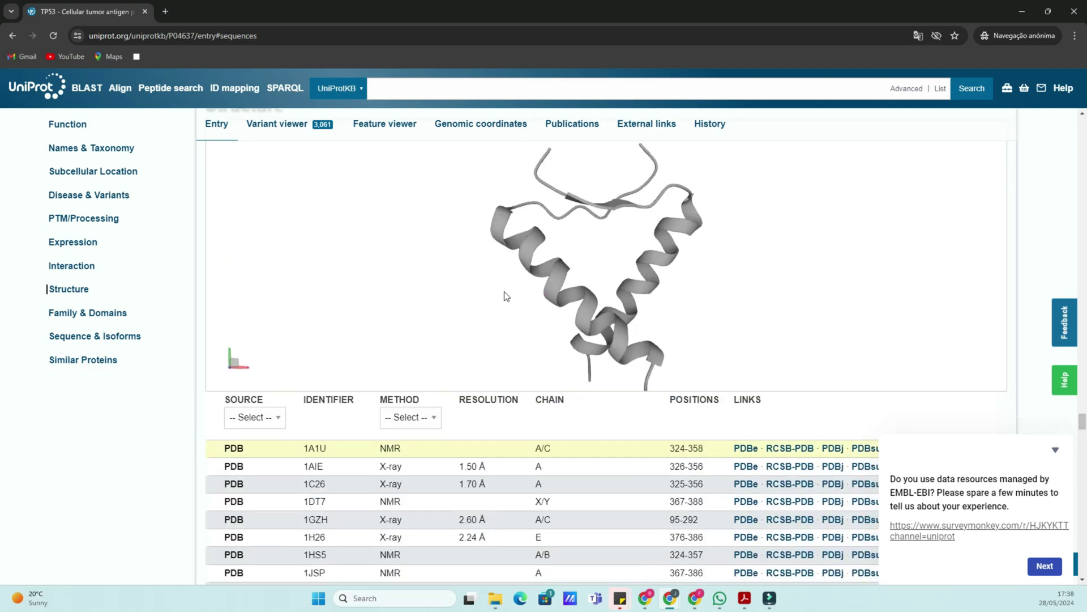
pyautogui.scroll(3, 1048, 363)
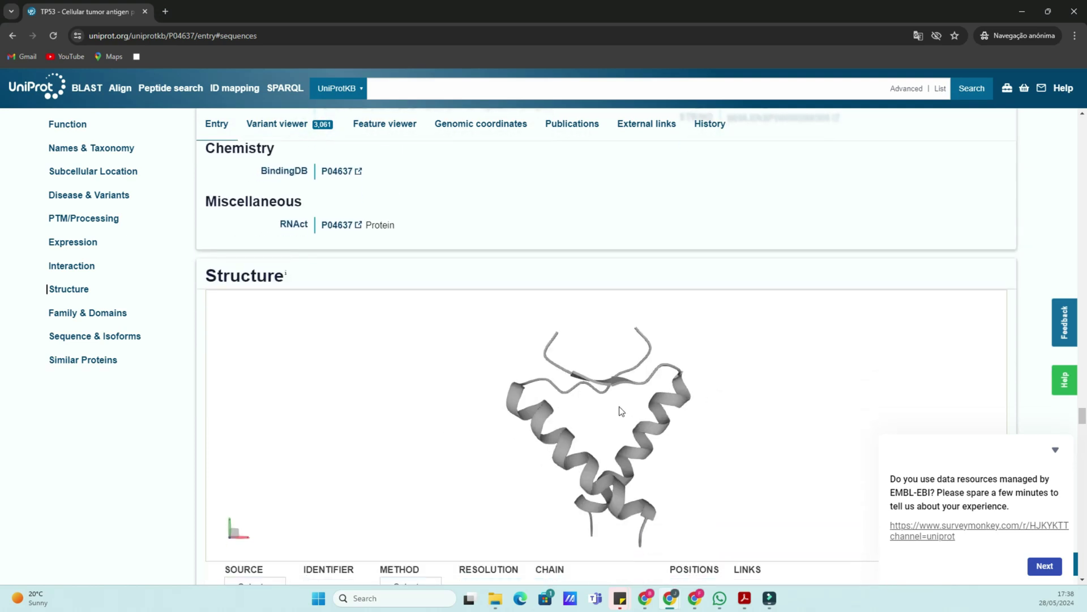
pyautogui.scroll(10, 519, 206)
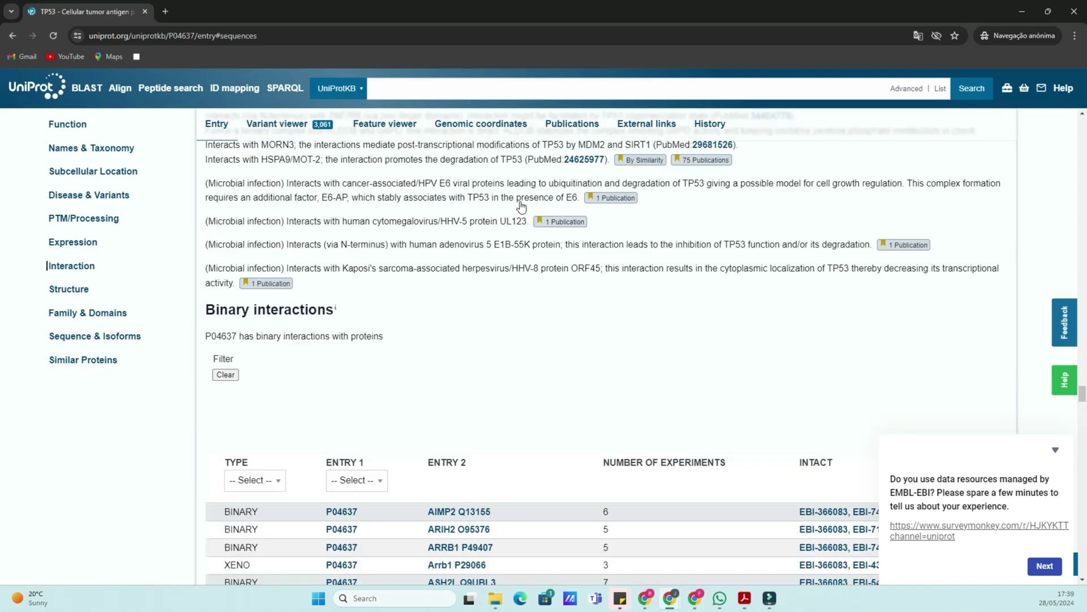
pyautogui.scroll(10, 521, 207)
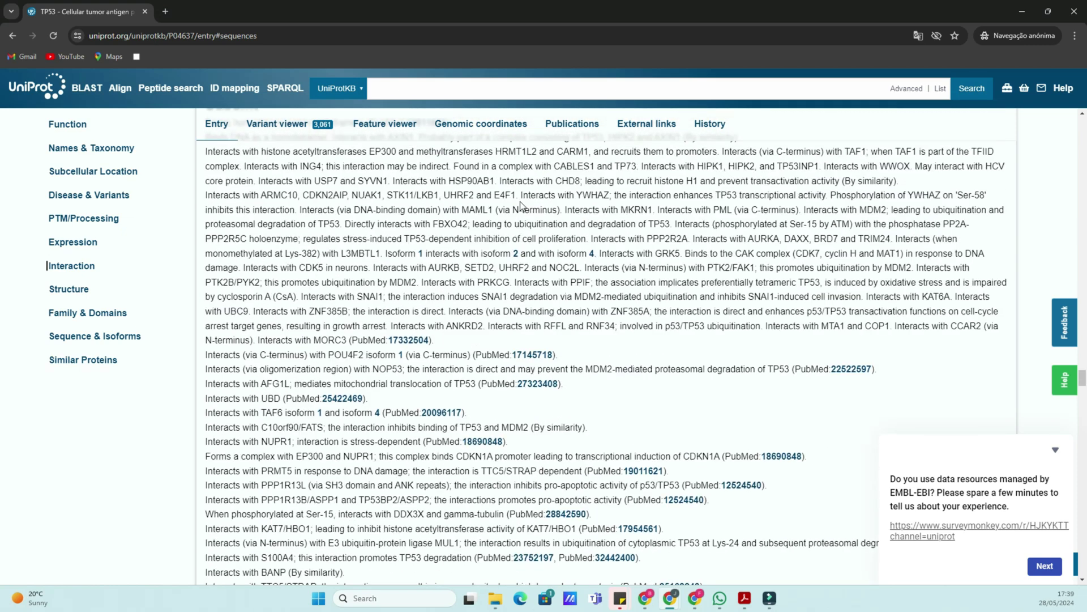
pyautogui.scroll(-20, 521, 201)
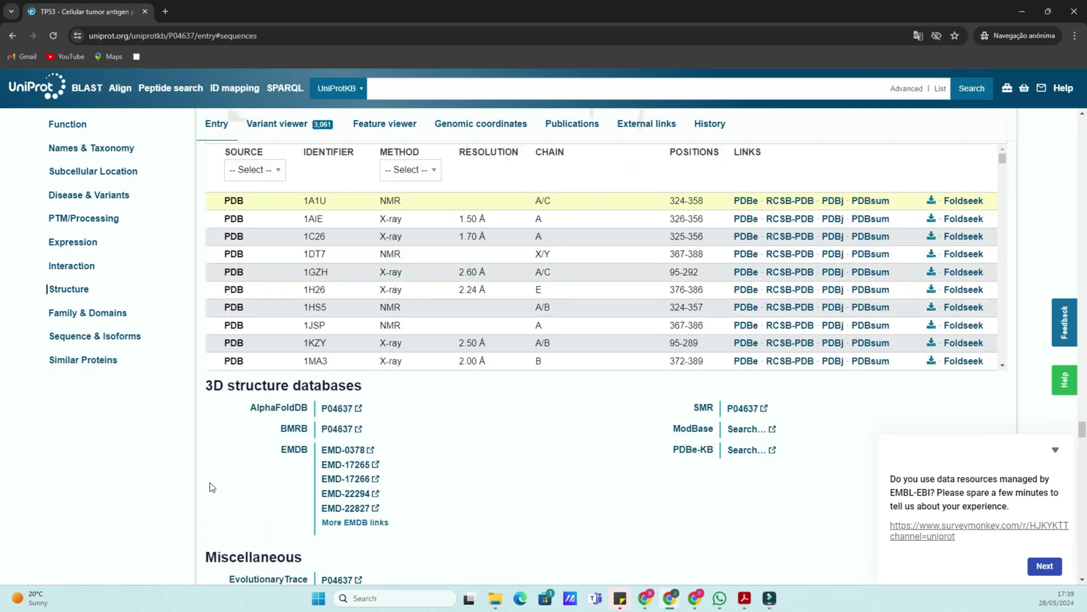
pyautogui.scroll(10, 204, 470)
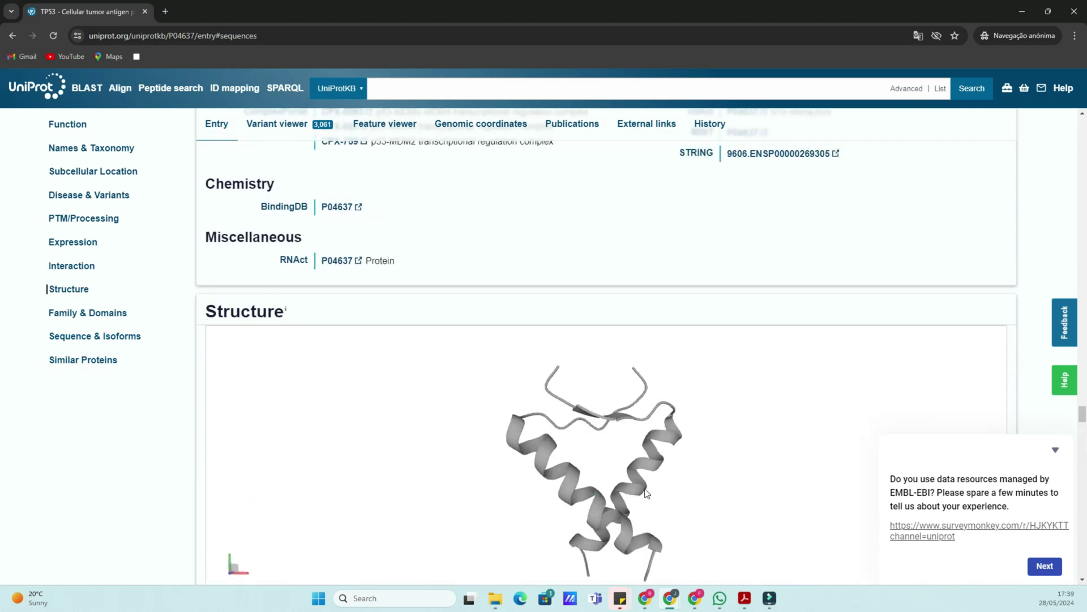
pyautogui.moveTo(646, 493)
pyautogui.mouseDown()
pyautogui.moveTo(677, 462)
pyautogui.moveTo(706, 478)
pyautogui.moveTo(638, 479)
pyautogui.mouseUp()
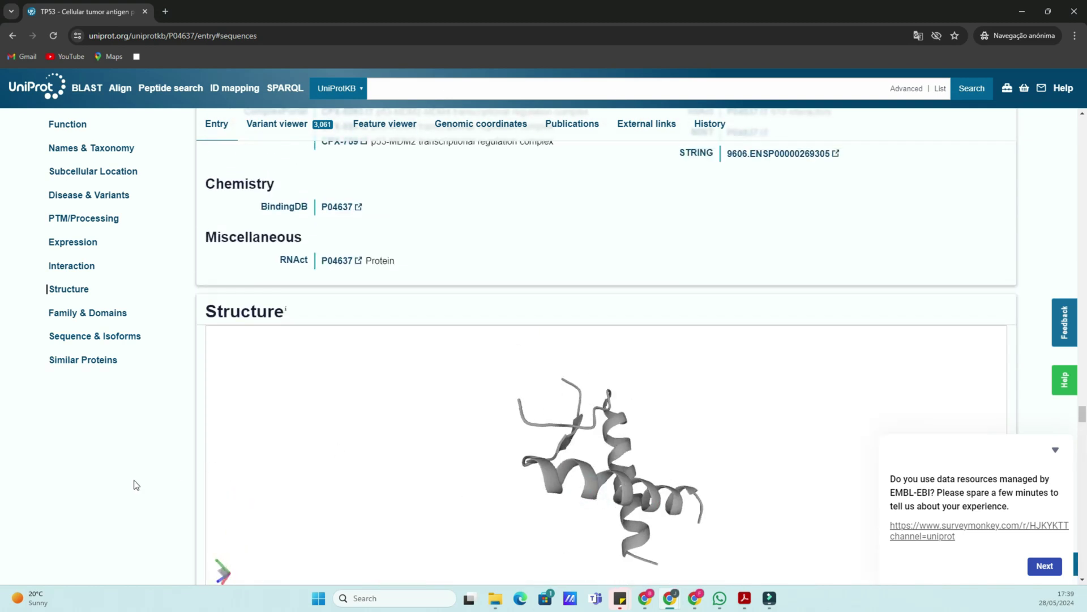
# - Look over the Interaction and Family & Domains sections and the feature Type filter, then open BLAST
pyautogui.scroll(-3, 127, 482)
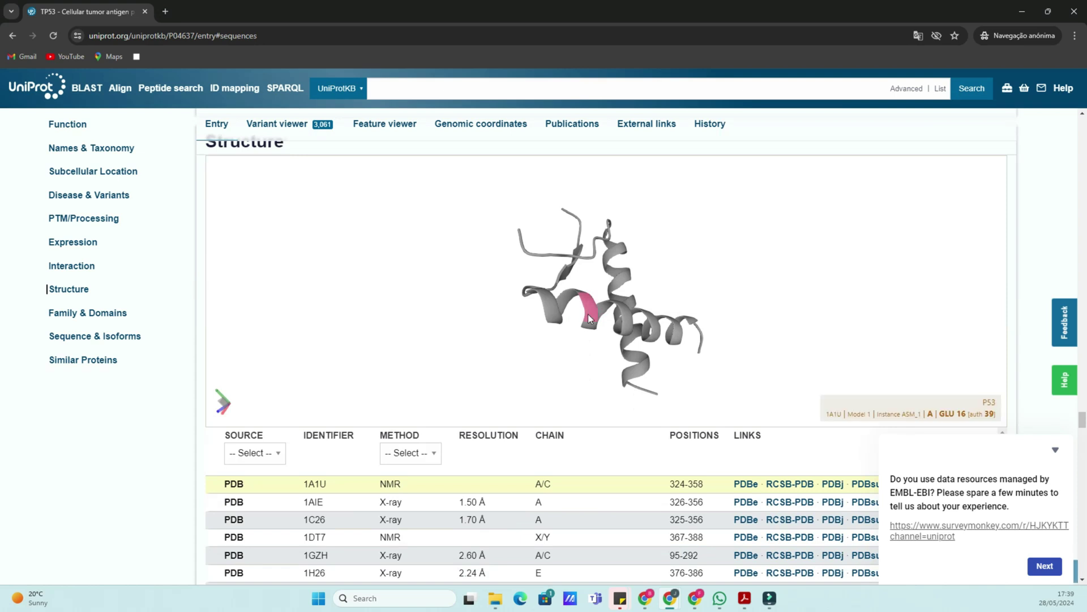
pyautogui.scroll(-6, 177, 456)
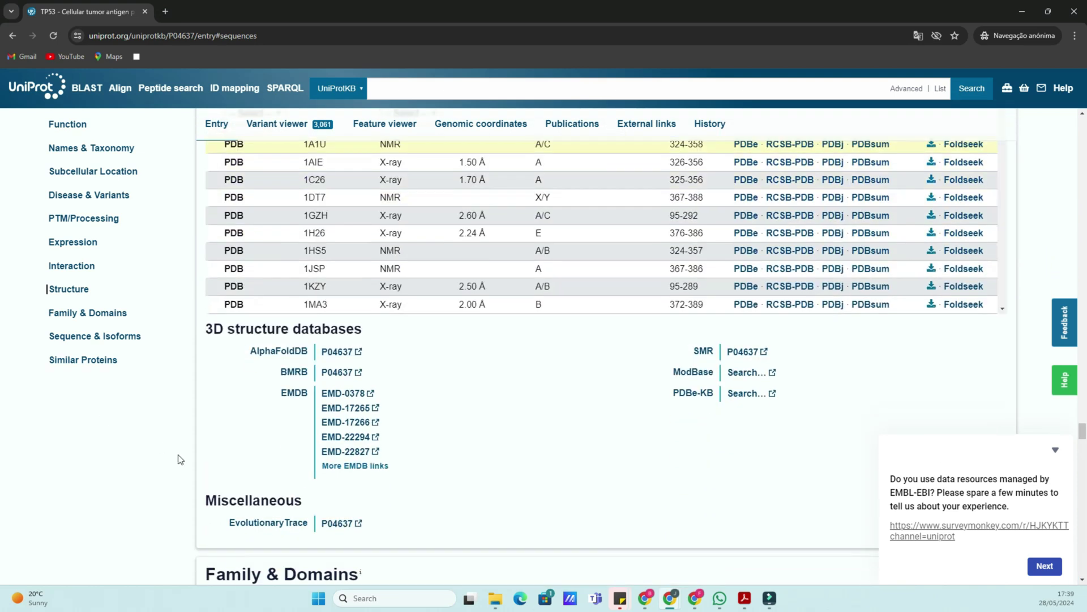
pyautogui.scroll(1, 178, 454)
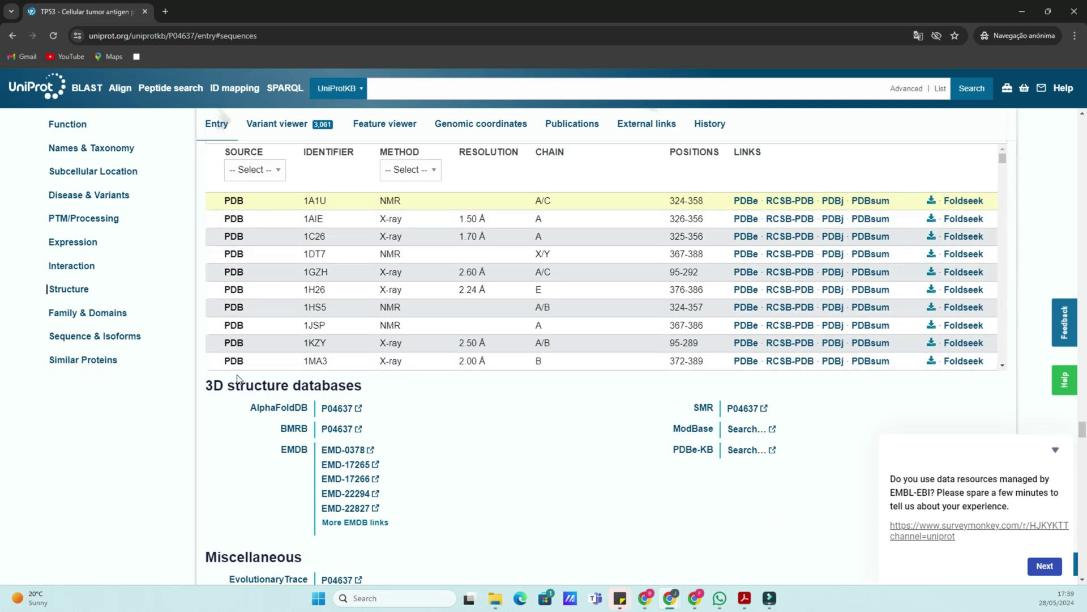
pyautogui.scroll(-6, 224, 459)
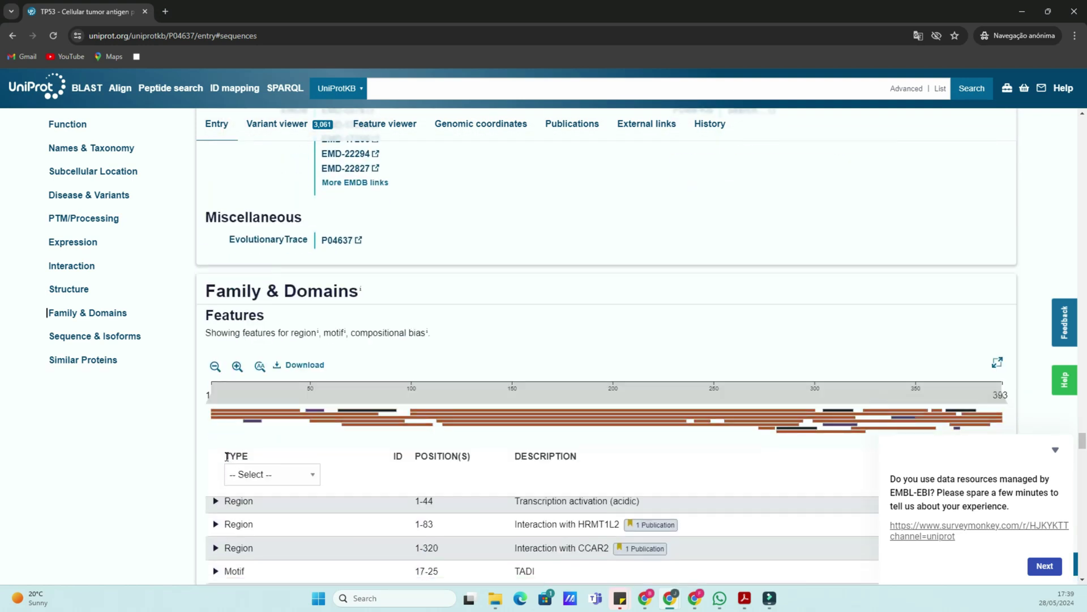
pyautogui.scroll(-2, 101, 473)
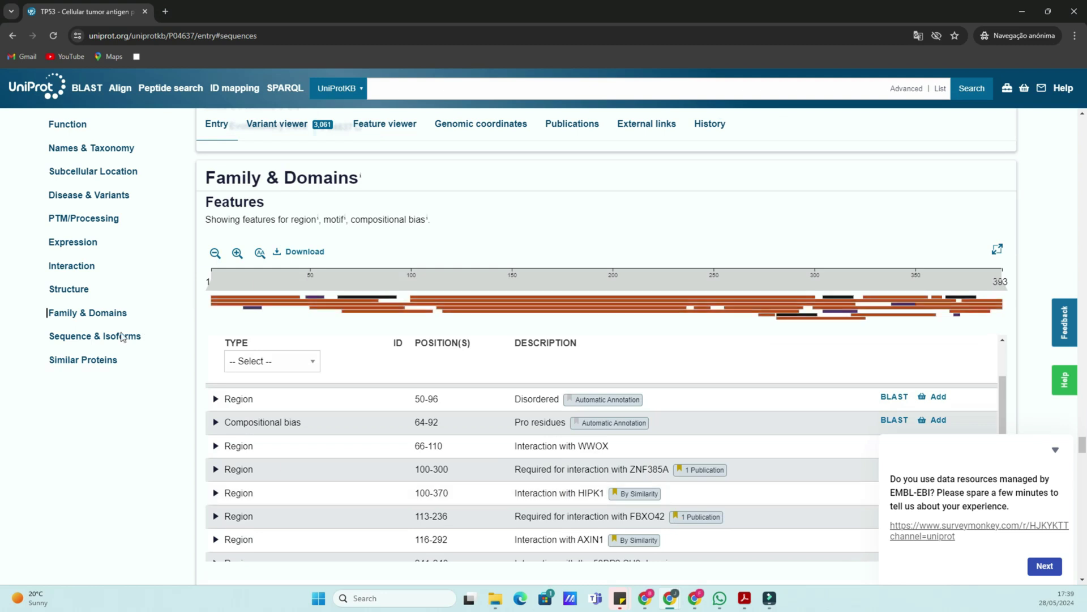
pyautogui.click(270, 361)
pyautogui.click(283, 360)
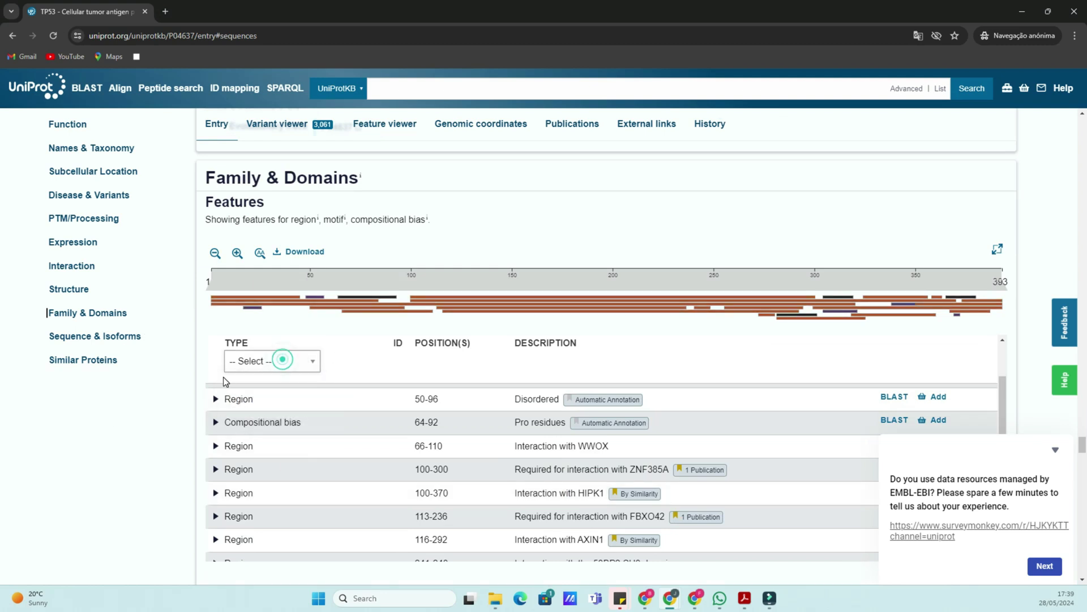
pyautogui.press('Home')
pyautogui.click(89, 90)
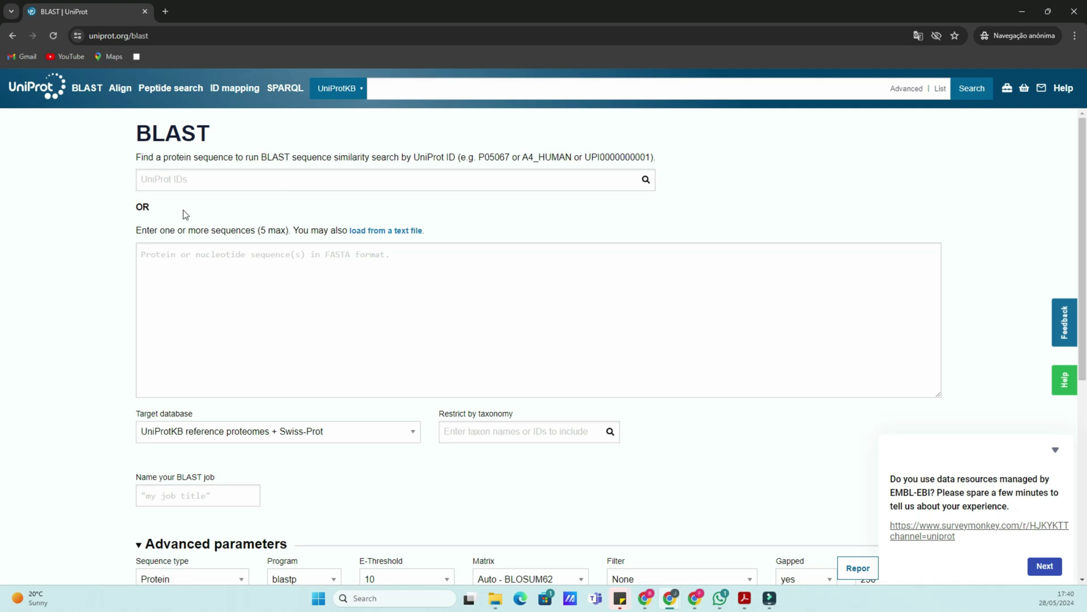
# - Check the BLAST form's advanced parameters, then open the Clustal Omega Align page
pyautogui.scroll(-5, 73, 323)
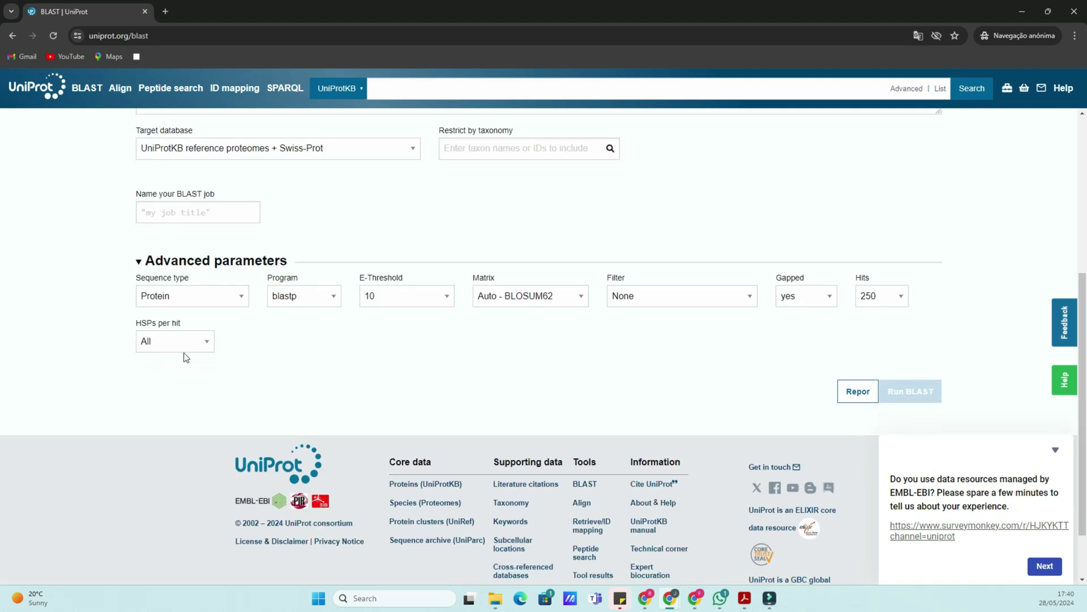
pyautogui.scroll(5, 66, 263)
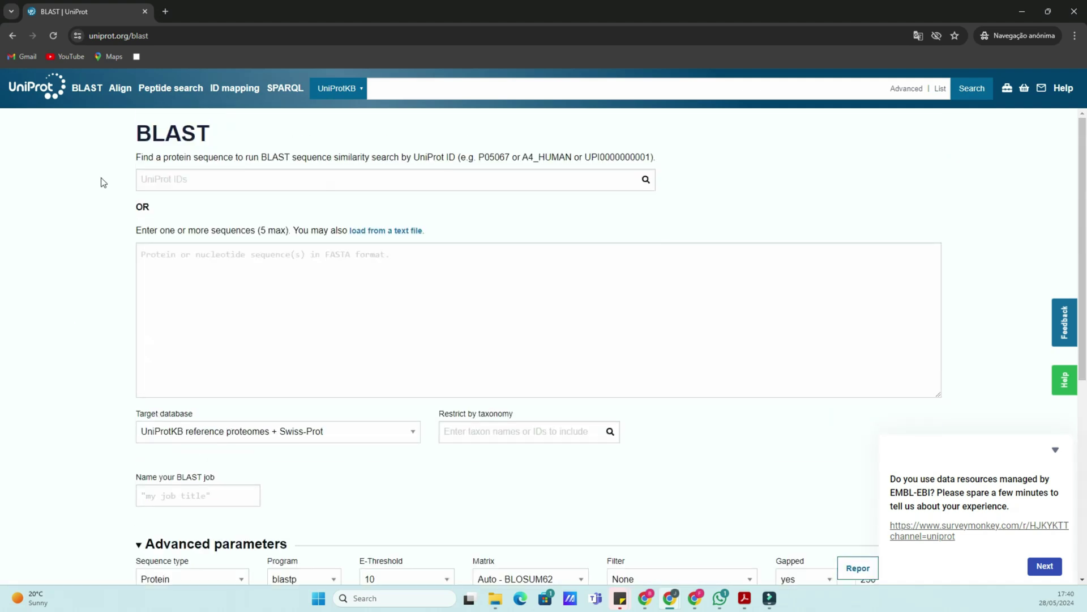
pyautogui.click(120, 87)
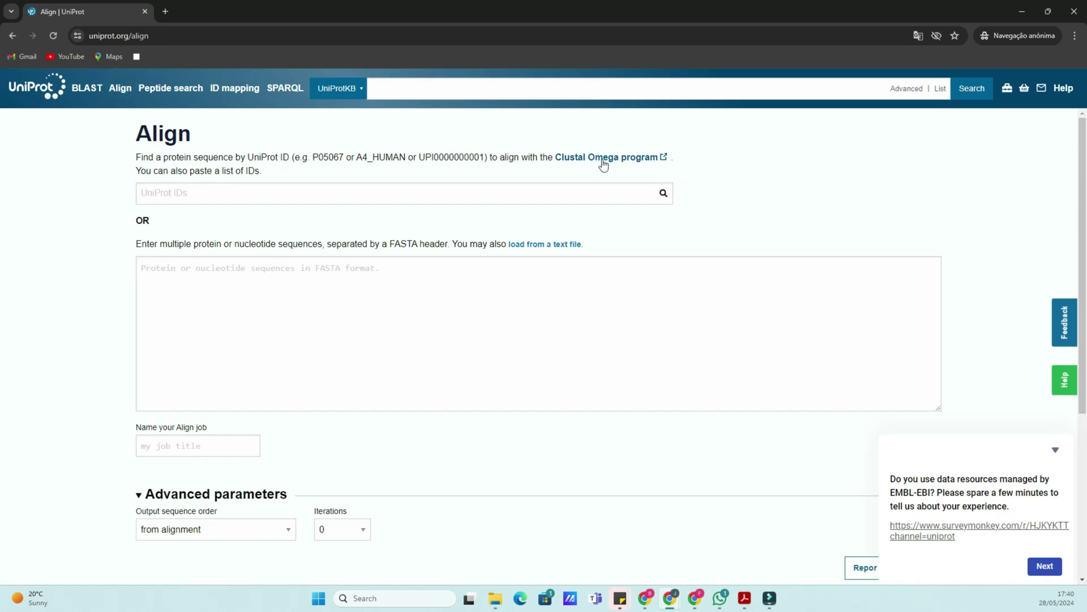
pyautogui.scroll(-1, 210, 253)
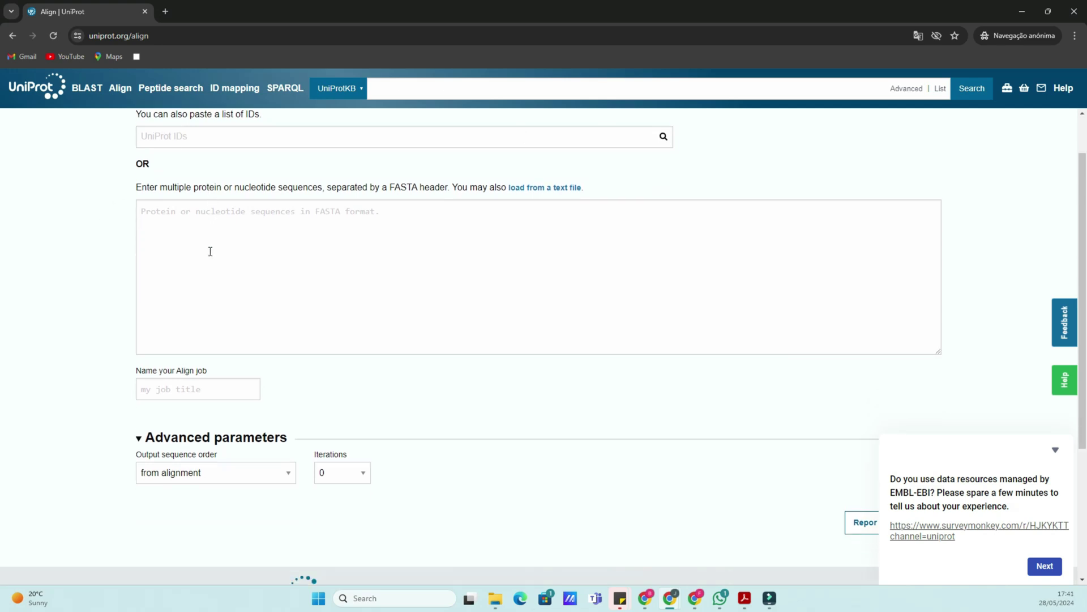